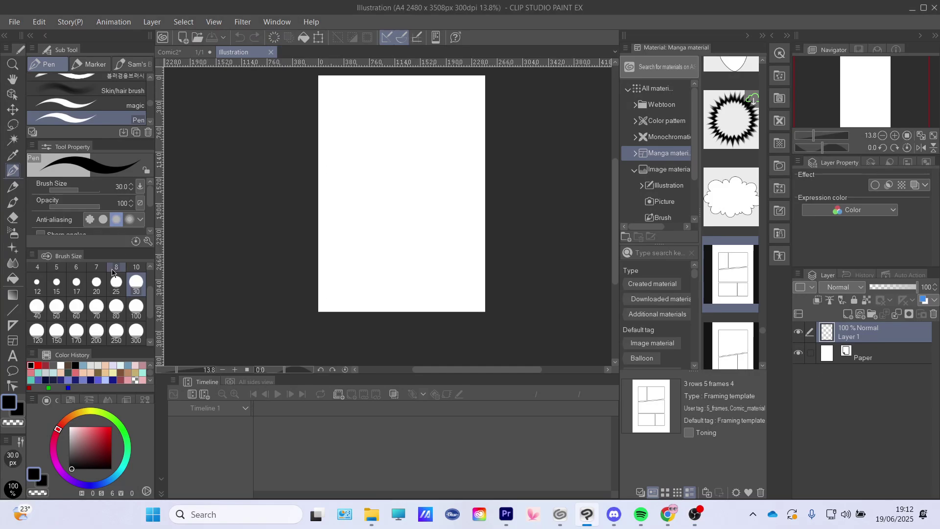
# Step: Draw an elliptical figure ruler across the page, then undo it
pyautogui.click(13, 324)
pyautogui.click(13, 325)
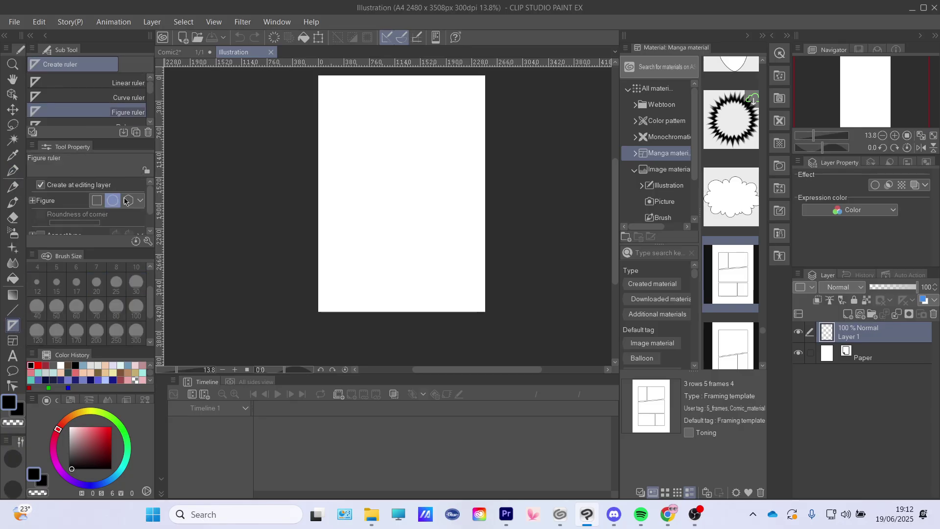
pyautogui.moveTo(321, 169)
pyautogui.mouseDown()
pyautogui.moveTo(461, 231)
pyautogui.moveTo(499, 227)
pyautogui.mouseUp()
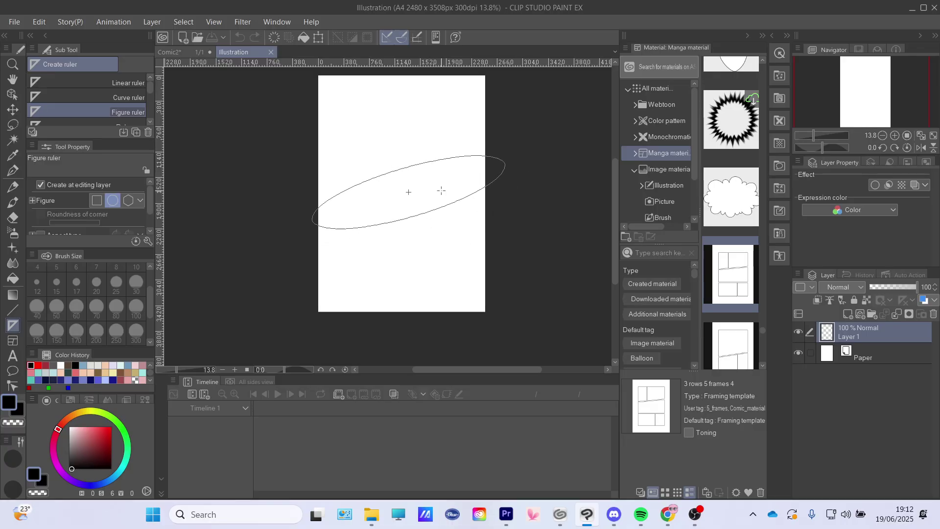
pyautogui.hotkey('ctrl', 'z')
pyautogui.scroll(-3, 95, 103)
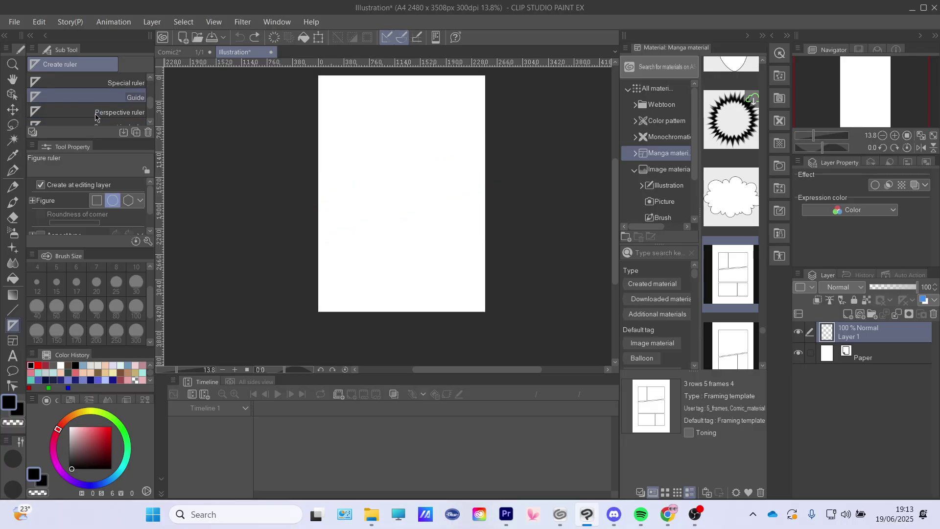
# Step: Drag six perspective guide lines across the page to form several vanishing points
pyautogui.click(99, 98)
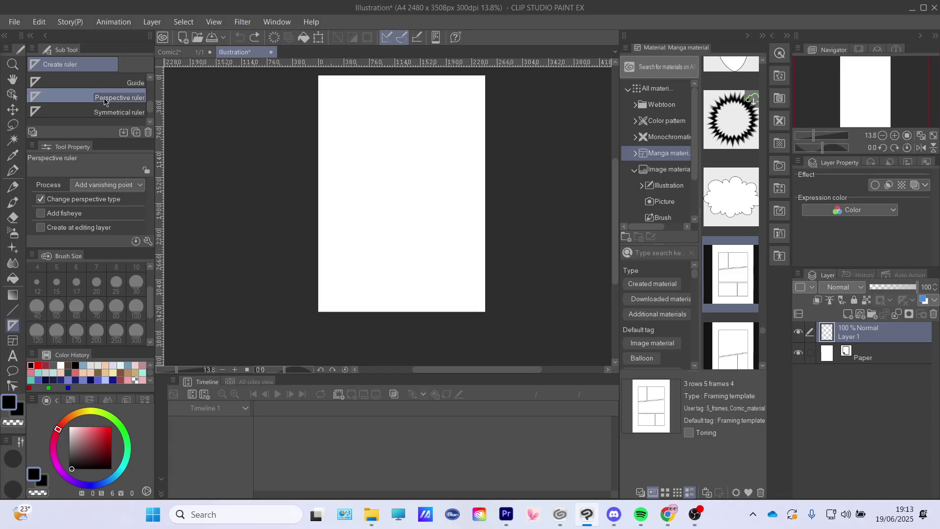
pyautogui.moveTo(320, 174); pyautogui.dragTo(479, 196)
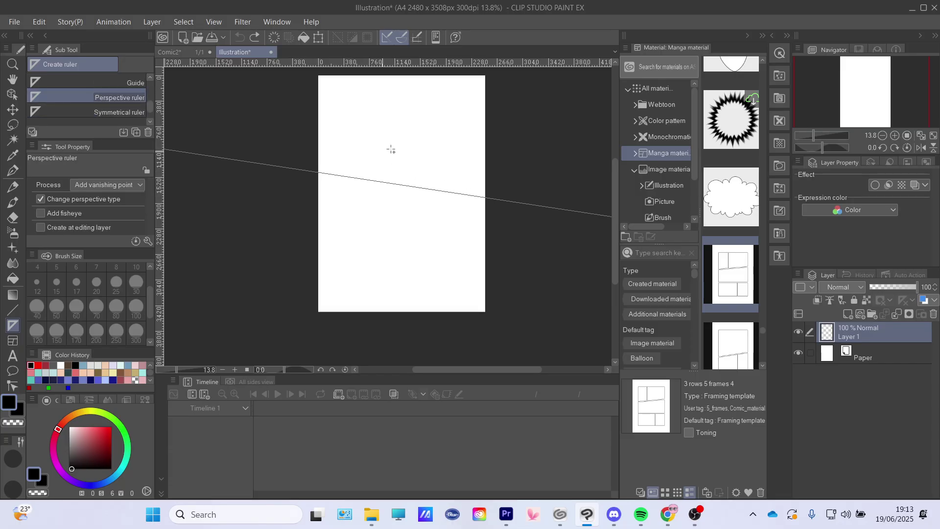
pyautogui.moveTo(389, 147)
pyautogui.mouseDown()
pyautogui.moveTo(400, 183)
pyautogui.moveTo(344, 199)
pyautogui.mouseUp()
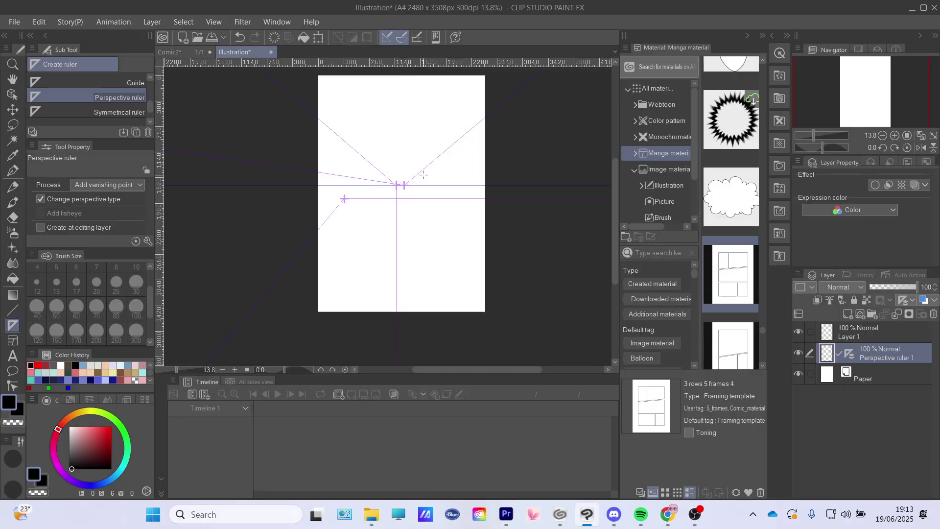
pyautogui.moveTo(456, 80); pyautogui.dragTo(367, 294)
pyautogui.moveTo(323, 227); pyautogui.dragTo(455, 242)
pyautogui.moveTo(323, 88); pyautogui.dragTo(463, 197)
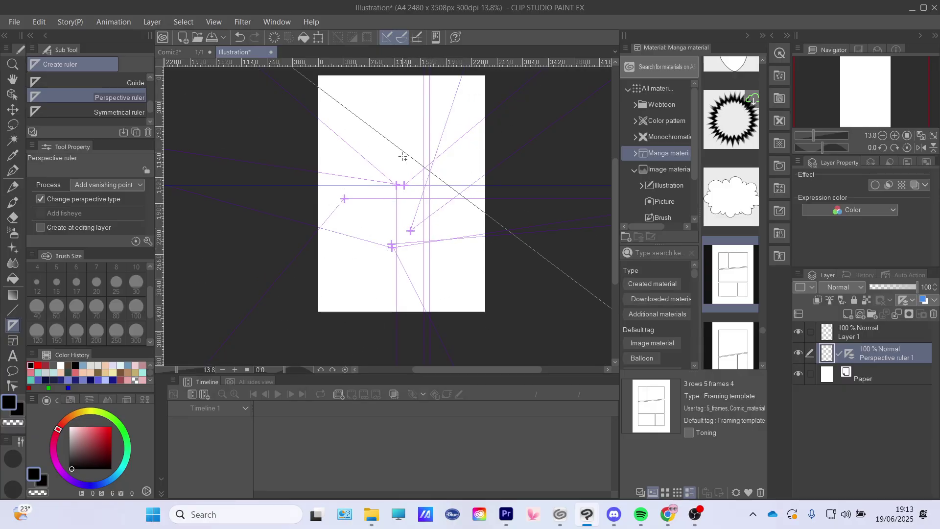
pyautogui.scroll(2, 402, 157)
pyautogui.moveTo(448, 74); pyautogui.dragTo(446, 181)
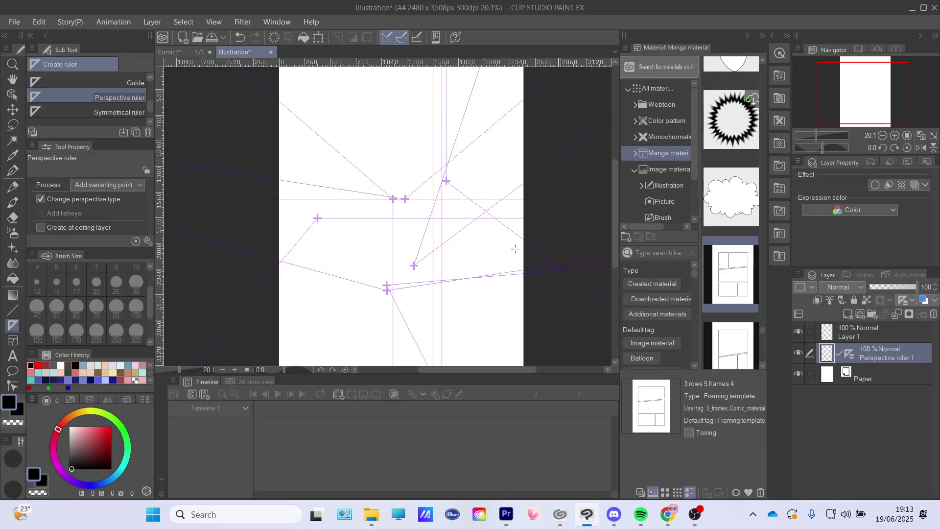
pyautogui.scroll(-2, 515, 250)
pyautogui.scroll(2, 441, 220)
pyautogui.scroll(-2, 424, 197)
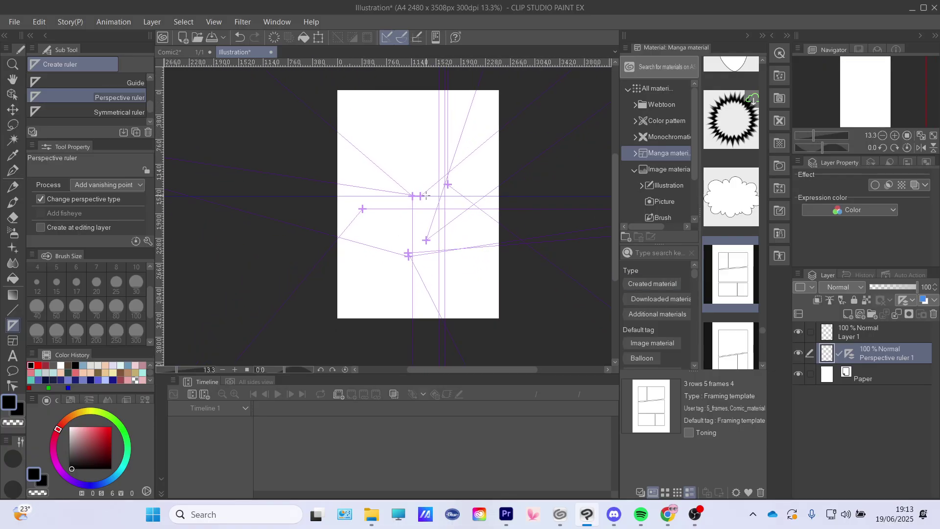
# Step: Turn off Show Ruler for Perspective ruler 1 from its ruler icon menu
pyautogui.rightClick(852, 355)
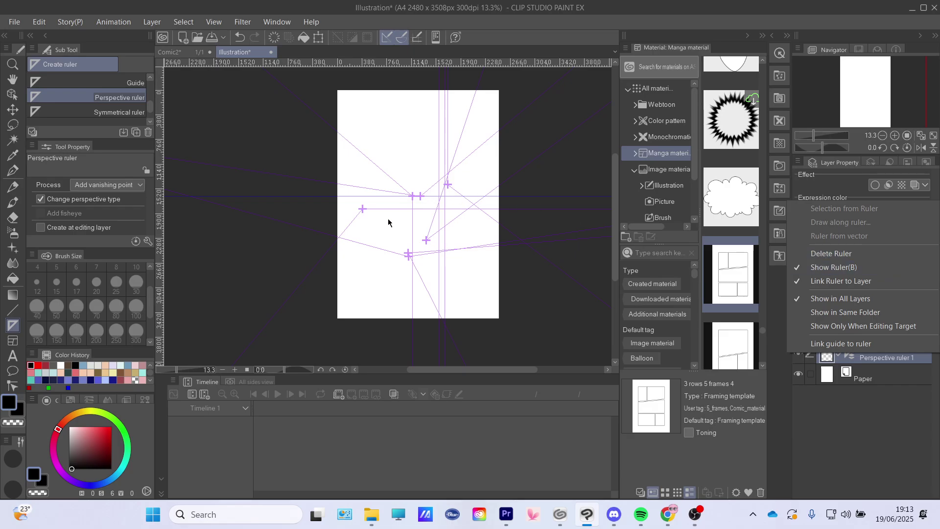
pyautogui.click(817, 272)
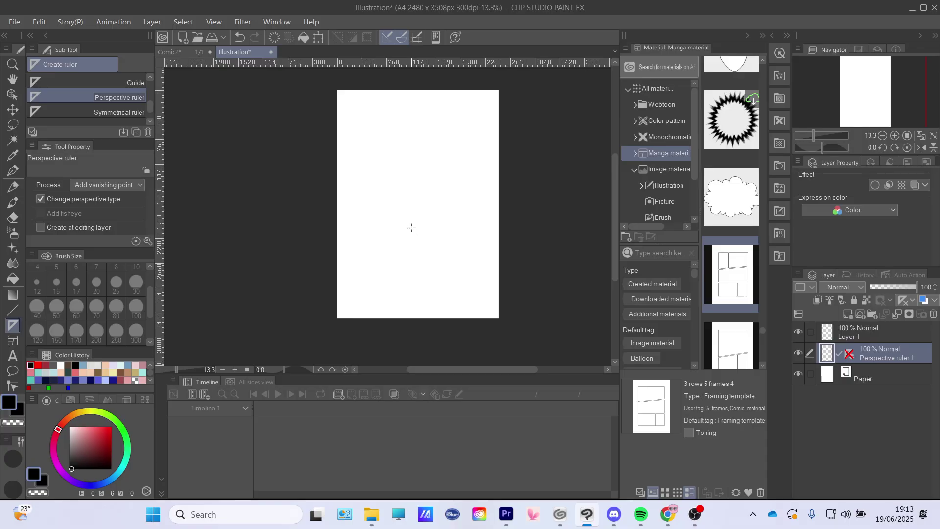
# Step: Switch to the brush and turn Show Ruler back on for Perspective ruler 1
pyautogui.press('b')
pyautogui.press('b')
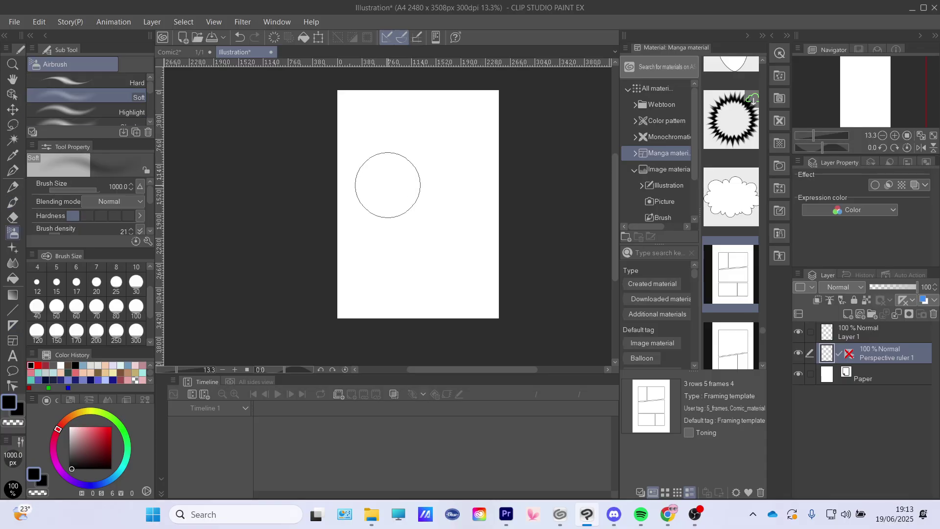
pyautogui.press('b')
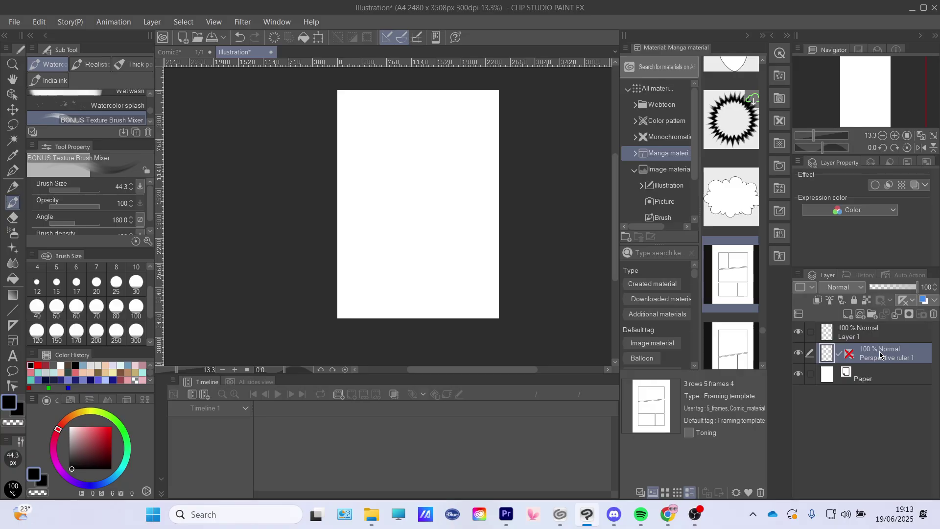
pyautogui.rightClick(879, 357)
pyautogui.click(852, 418)
pyautogui.rightClick(849, 357)
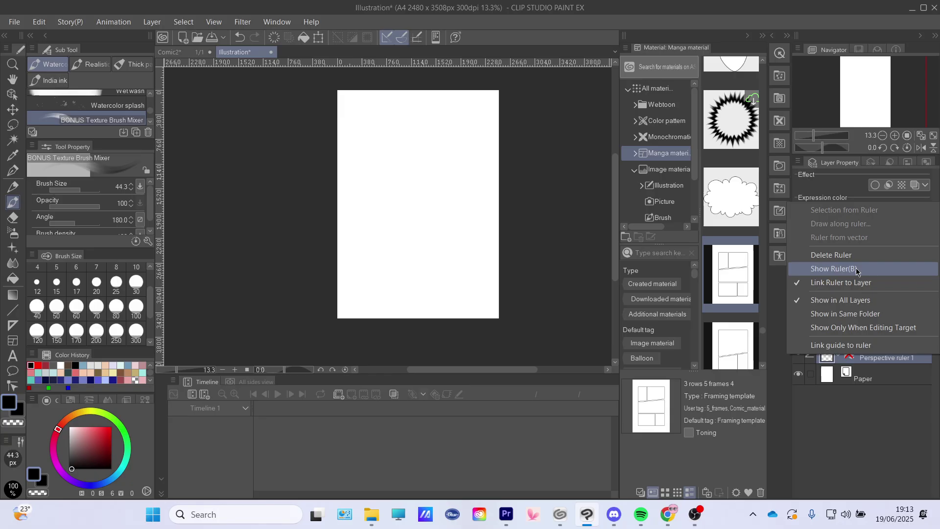
pyautogui.click(830, 269)
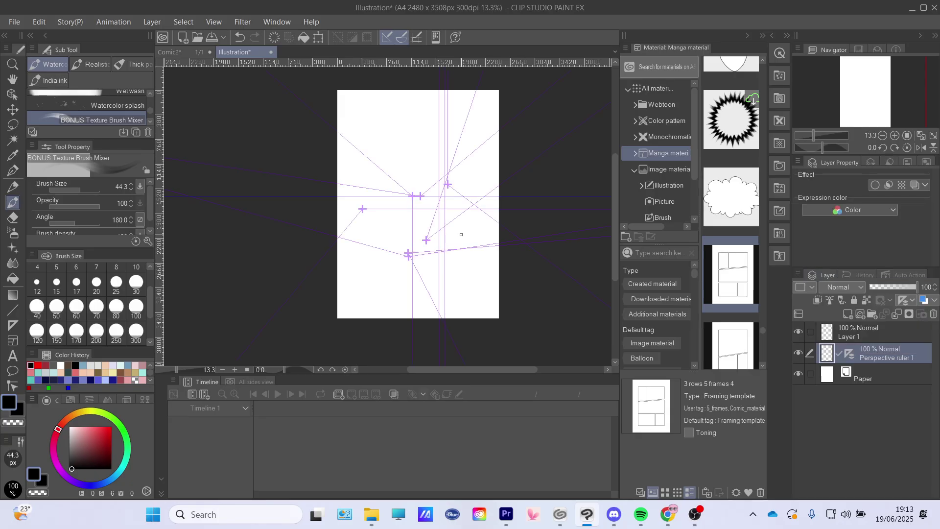
# Step: Choose Delete Ruler from Perspective ruler 1's ruler icon menu
pyautogui.rightClick(848, 357)
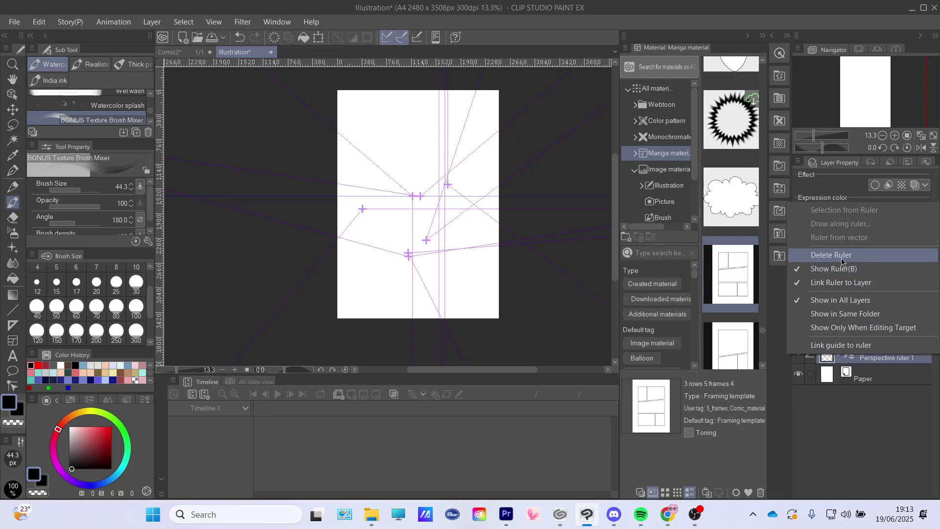
pyautogui.click(815, 259)
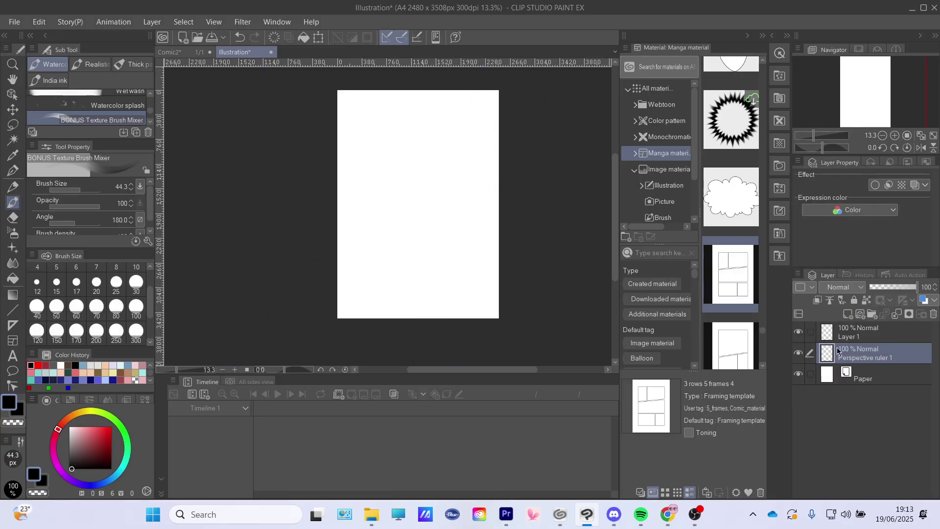